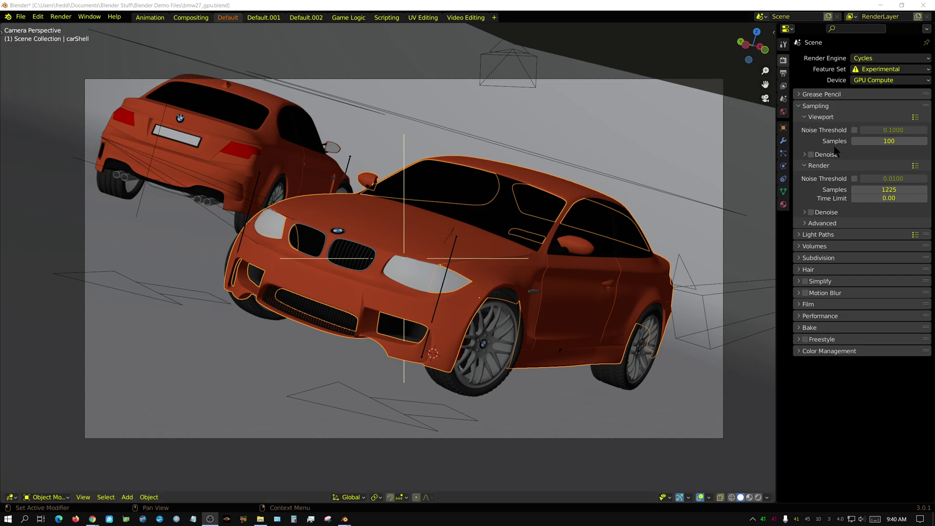
# Switch the Cycles render device from GPU Compute to CPU.
pyautogui.click(872, 81)
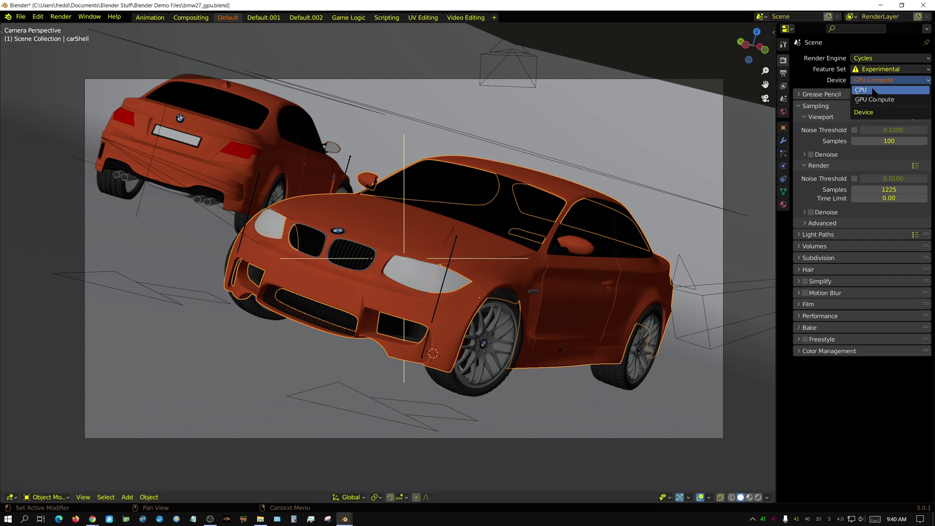
pyautogui.click(874, 90)
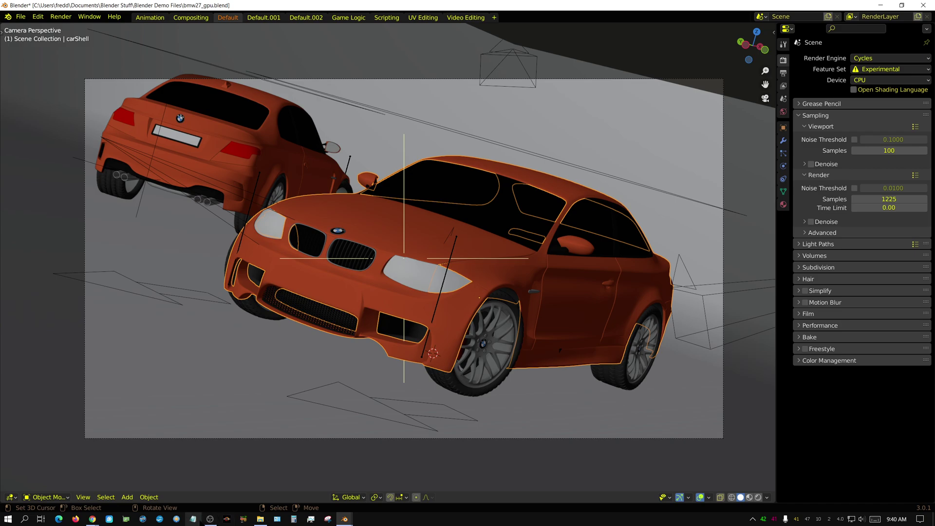
# Show Task Manager's CPU performance graphs for the Ryzen 9 3900X.
pyautogui.click(310, 519)
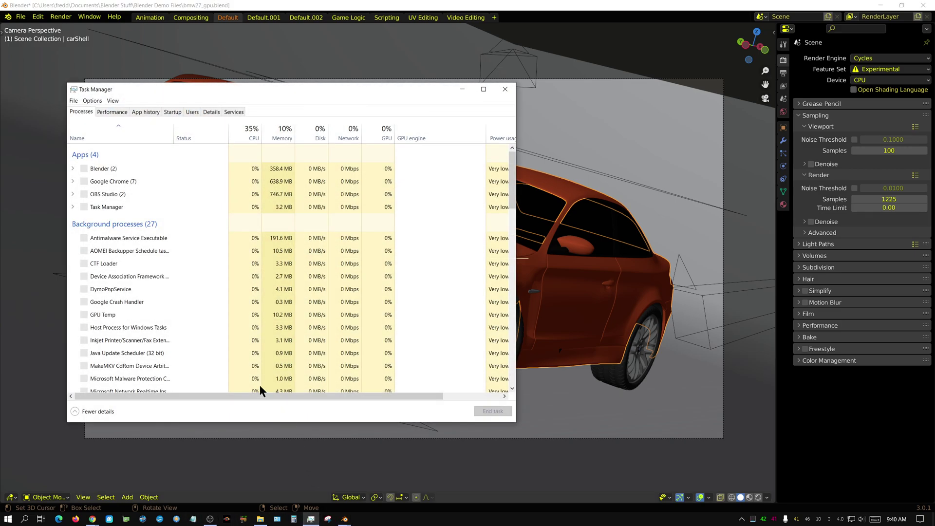
pyautogui.click(118, 109)
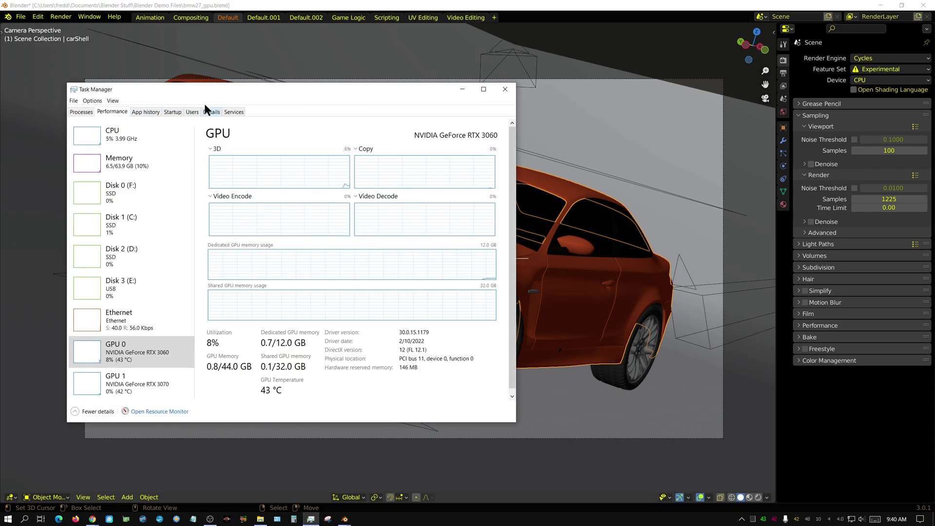
pyautogui.click(109, 136)
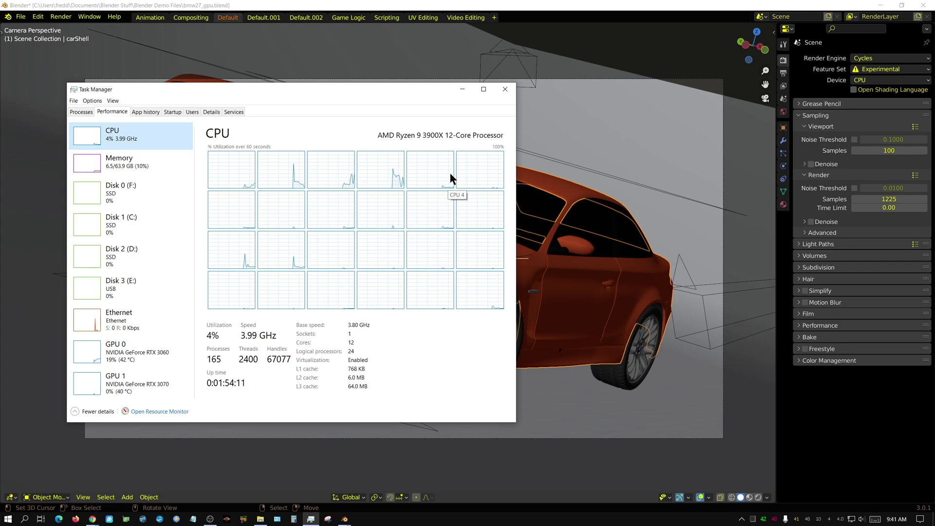
# Render the BMW frame on the CPU and watch the CPU load in Task Manager.
pyautogui.click(461, 87)
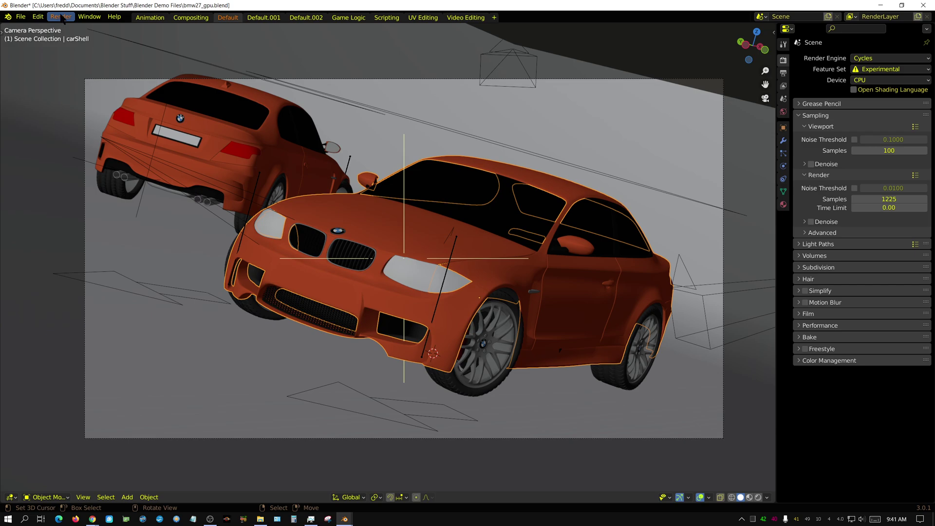
pyautogui.click(60, 17)
pyautogui.click(73, 26)
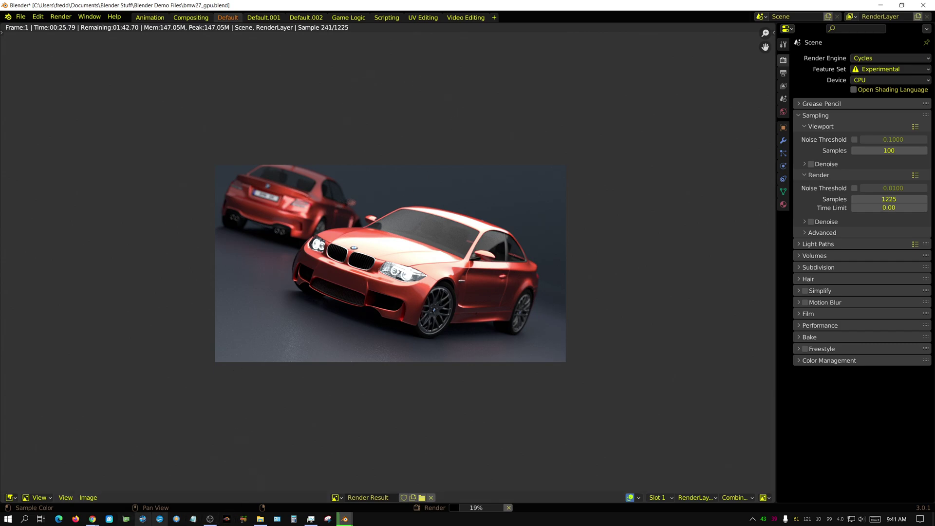
pyautogui.click(311, 520)
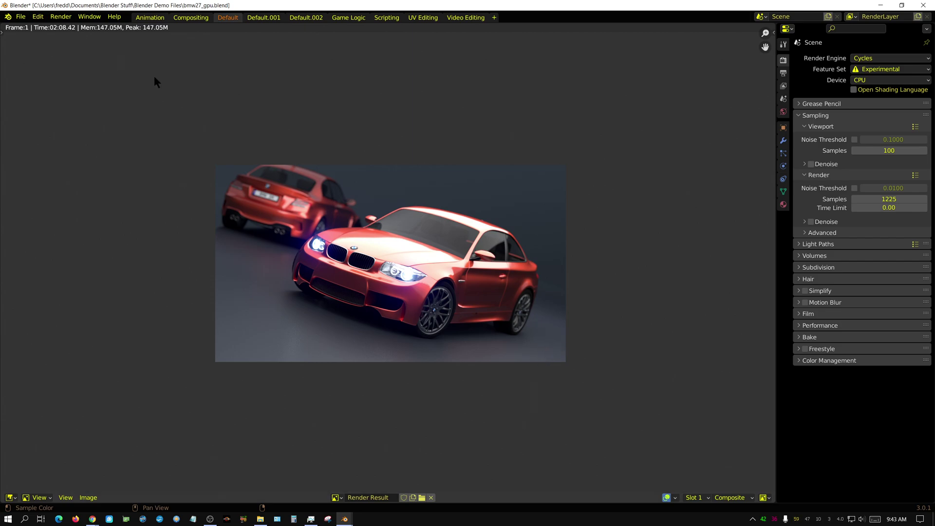
# In System preferences, disable the RTX 3070 and enable the RTX 3060 for CUDA.
pyautogui.click(38, 17)
pyautogui.click(76, 159)
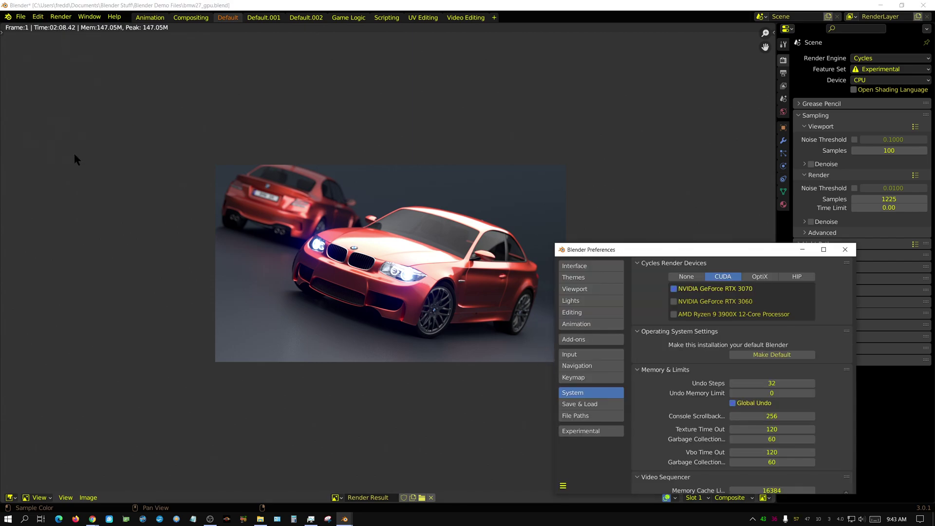
pyautogui.moveTo(710, 251); pyautogui.dragTo(413, 103)
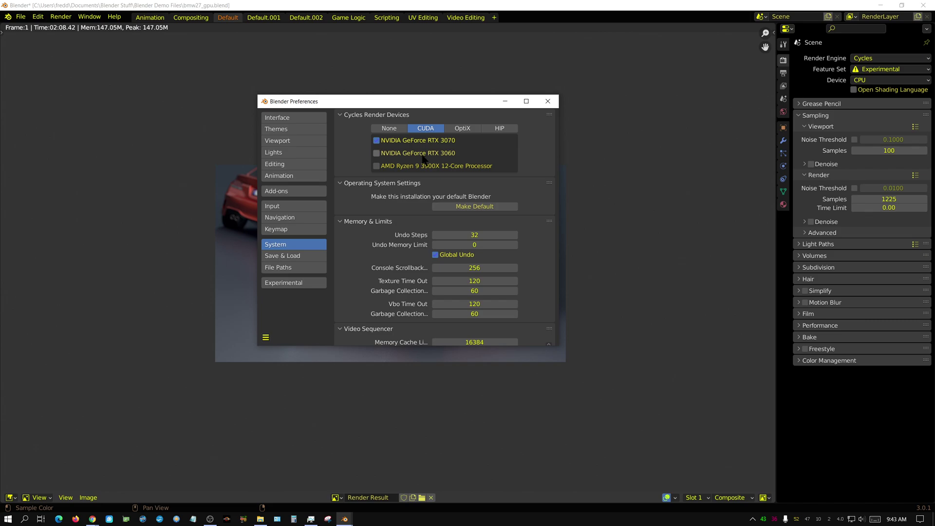
pyautogui.click(376, 140)
pyautogui.click(377, 153)
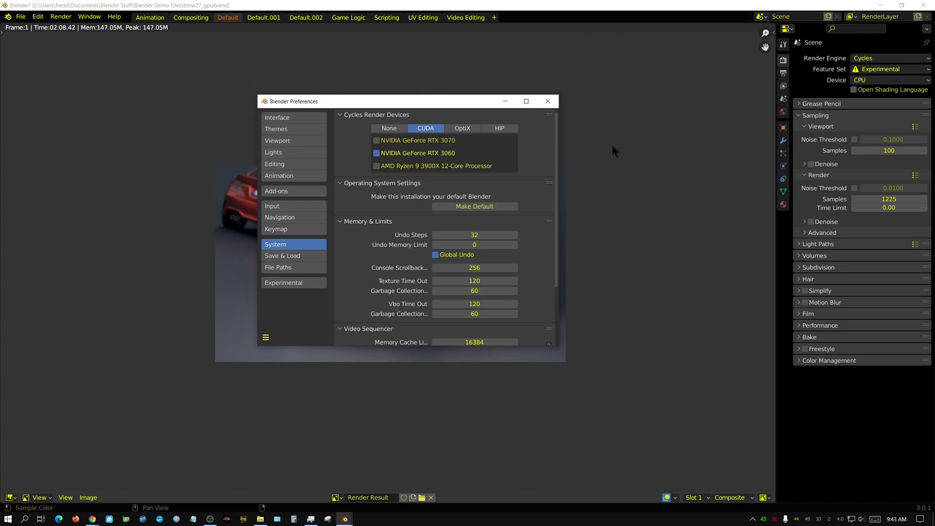
# Set the render device to GPU Compute and send the next render to Slot 2.
pyautogui.click(874, 81)
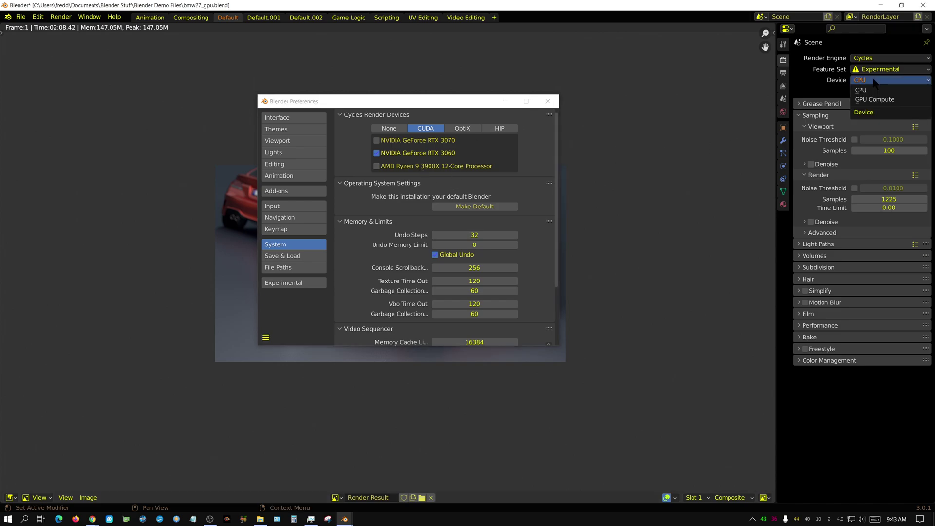
pyautogui.click(875, 99)
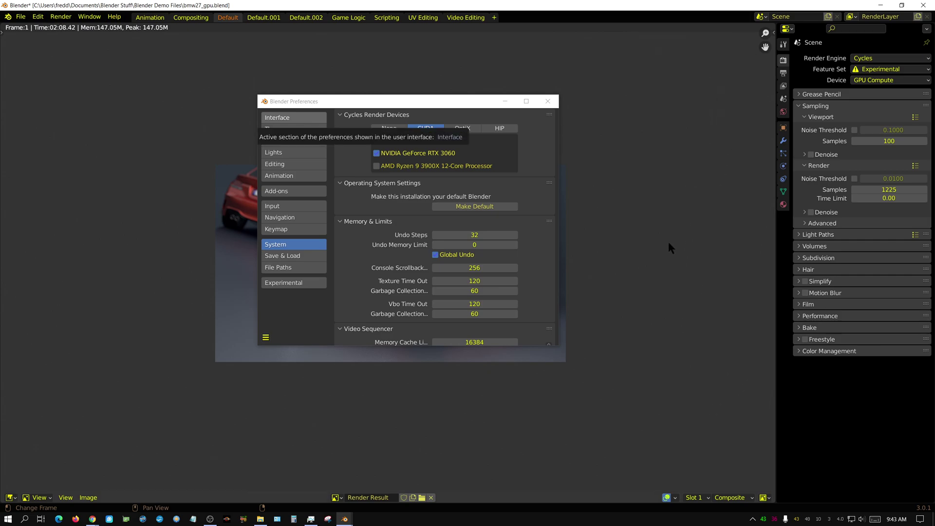
pyautogui.click(706, 498)
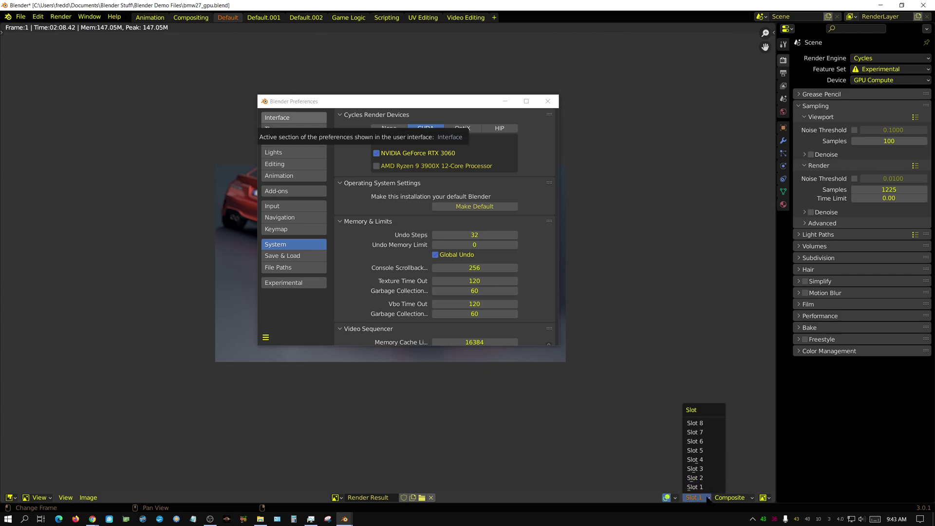
pyautogui.click(695, 478)
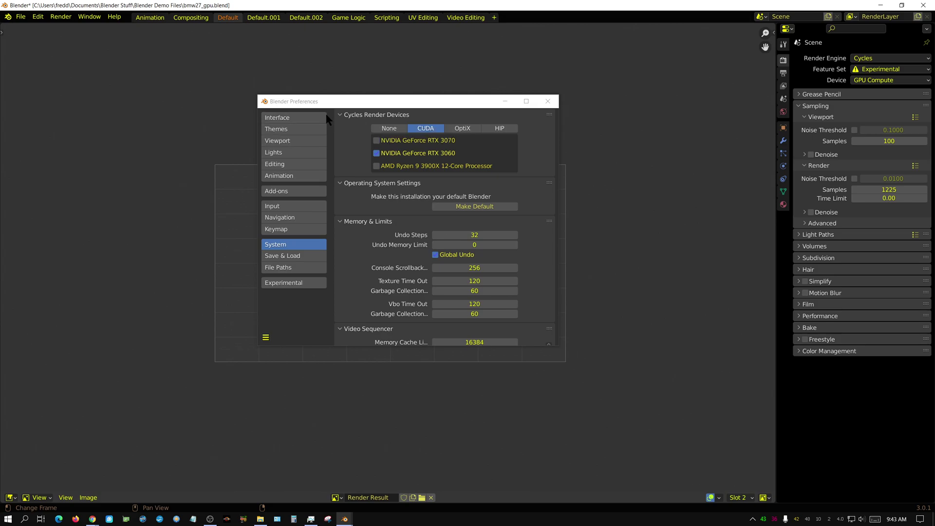
# Close Preferences and render the BMW frame on the RTX 3060.
pyautogui.click(546, 101)
pyautogui.click(61, 17)
pyautogui.click(68, 25)
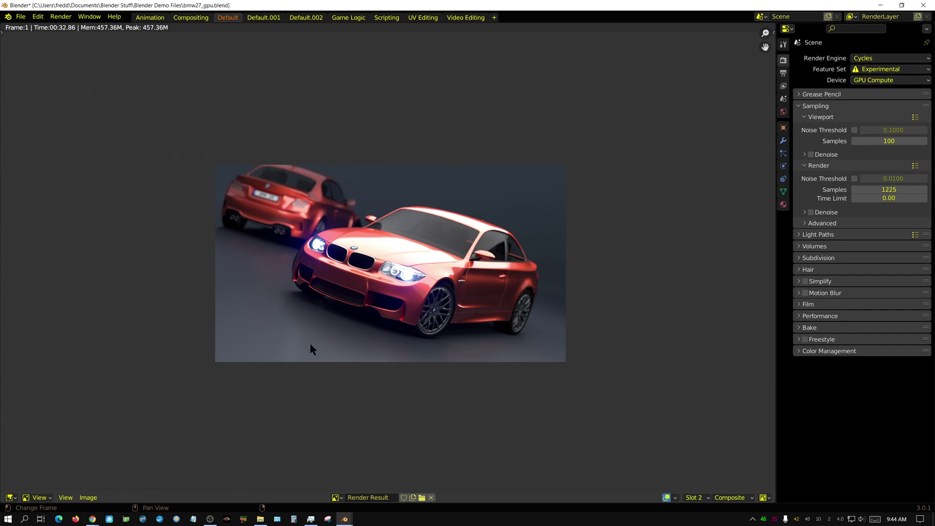
# Disable the RTX 3060 in Preferences and re-render the frame on the RTX 3070 alone.
pyautogui.moveTo(345, 518)
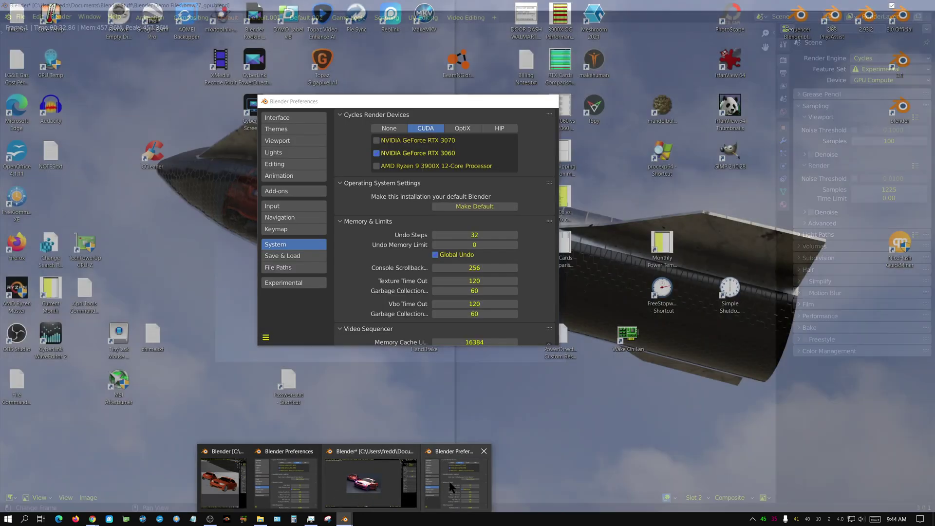
pyautogui.click(449, 481)
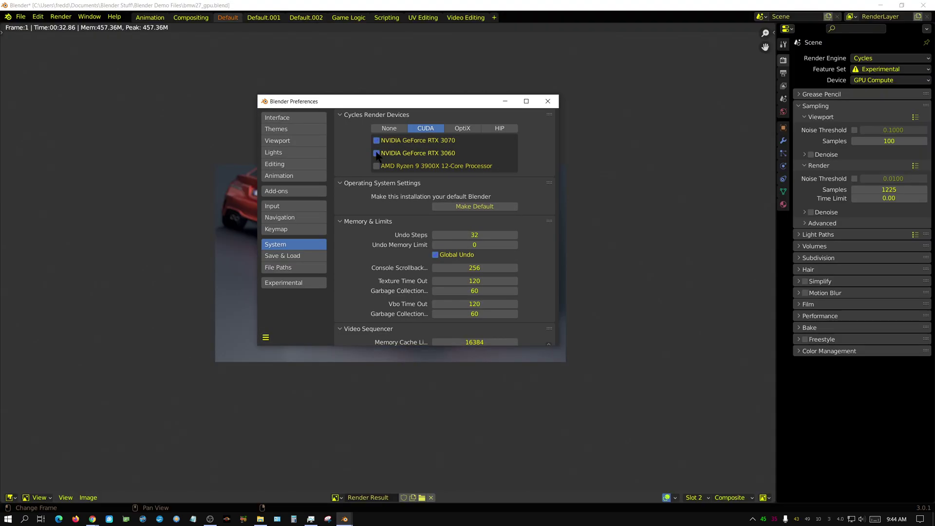
pyautogui.click(376, 153)
pyautogui.click(505, 101)
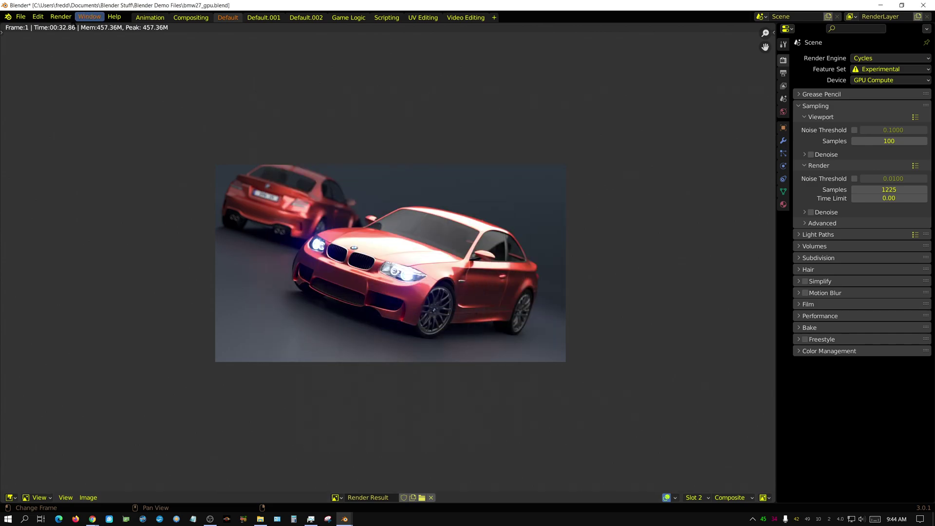
pyautogui.click(61, 16)
pyautogui.click(83, 26)
# Tick the RTX 3060 alongside the RTX 3070 for CUDA and re-render, finishing in 00:14.28.
pyautogui.moveTo(344, 518)
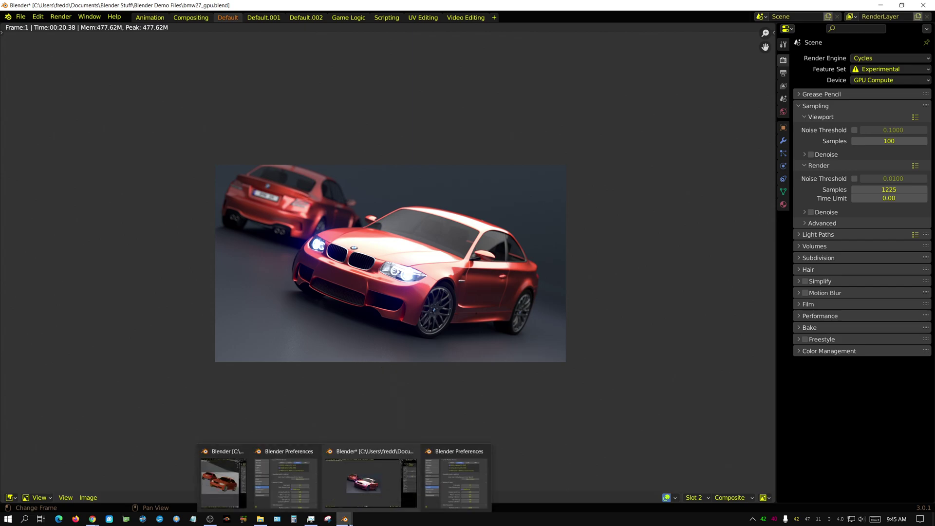
pyautogui.click(456, 470)
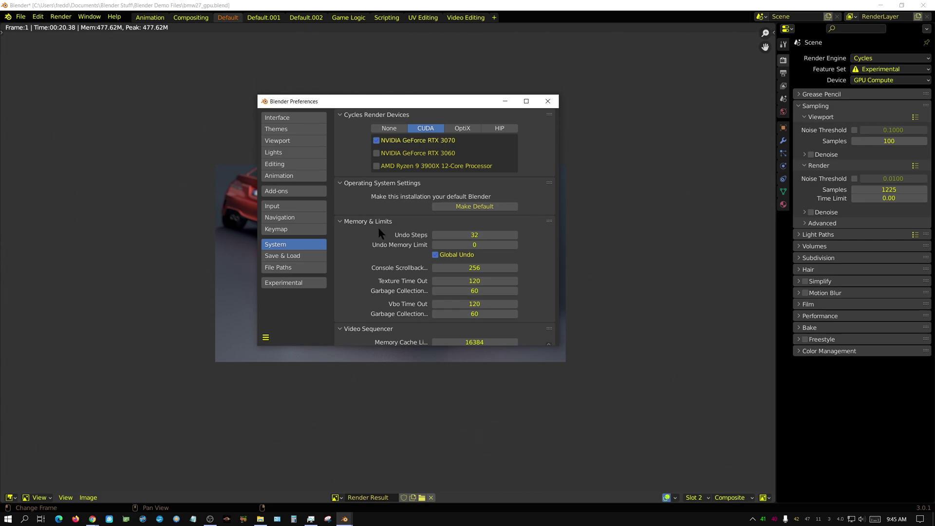
pyautogui.click(377, 153)
pyautogui.click(505, 101)
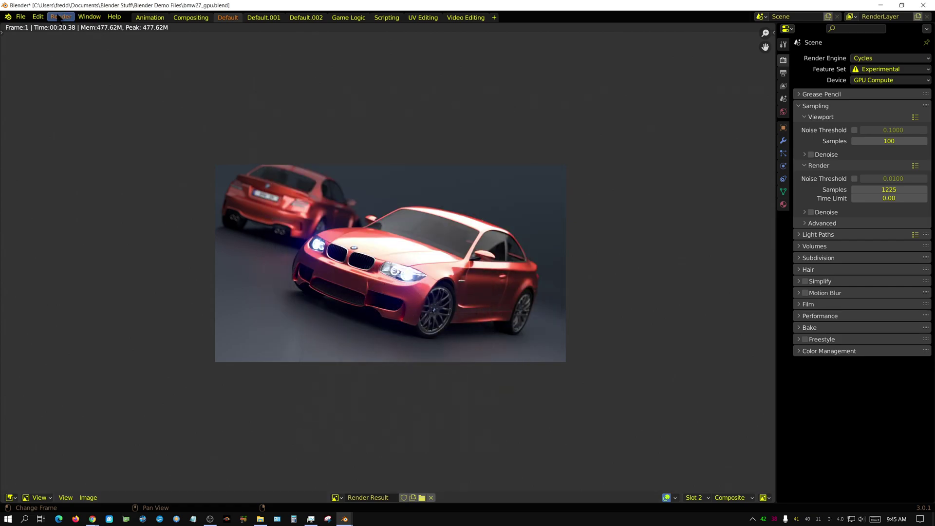
pyautogui.click(66, 17)
pyautogui.click(75, 28)
# Bring back the Preferences window showing both RTX 3070 and RTX 3060 enabled for CUDA.
pyautogui.moveTo(344, 518)
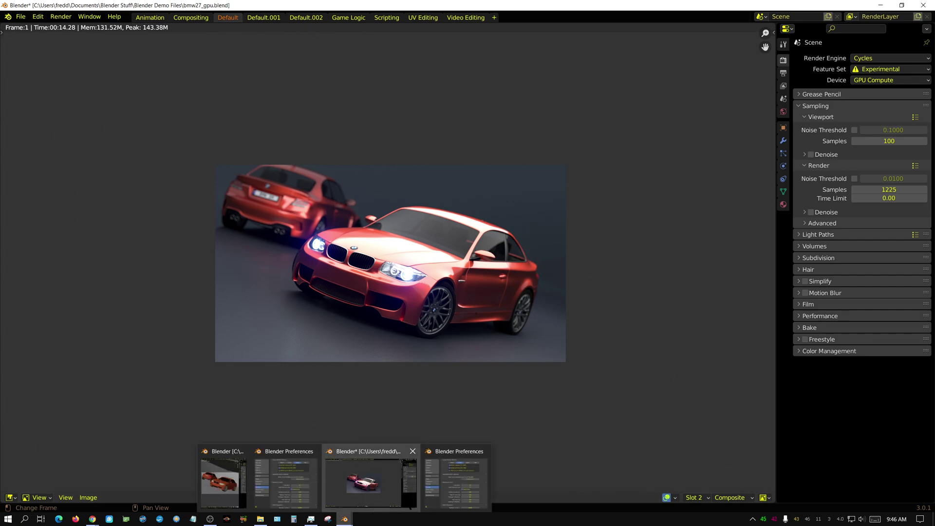
pyautogui.click(461, 480)
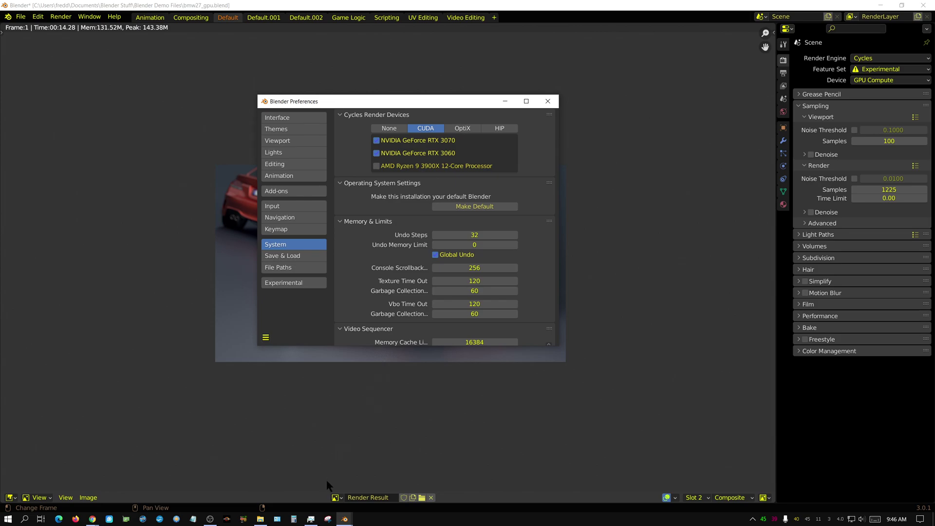
# Check RTX 3060 and RTX 3070 usage in Task Manager, then switch to the manual's System page.
pyautogui.click(310, 519)
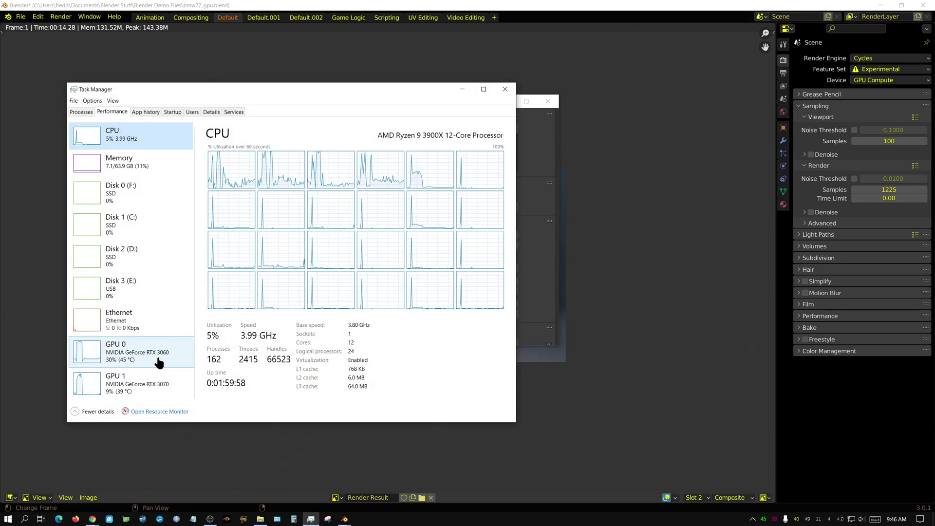
pyautogui.click(155, 357)
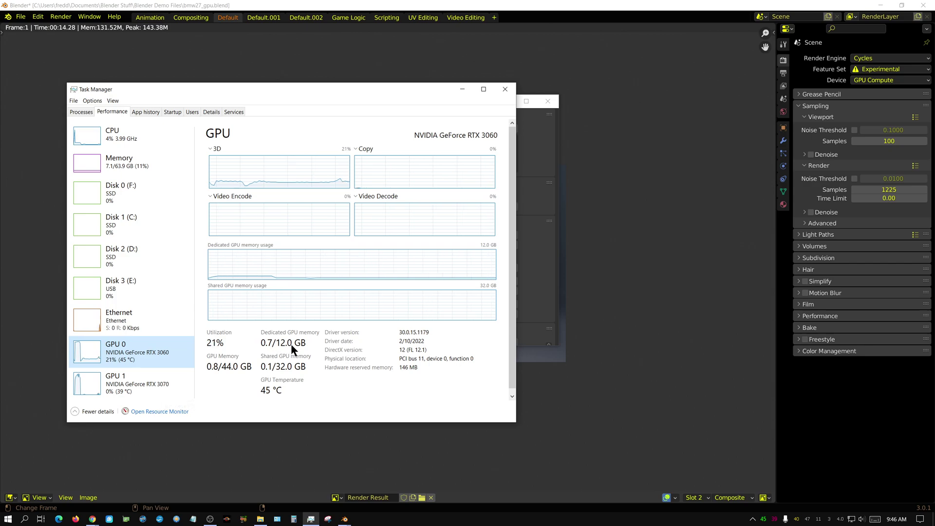
pyautogui.click(151, 385)
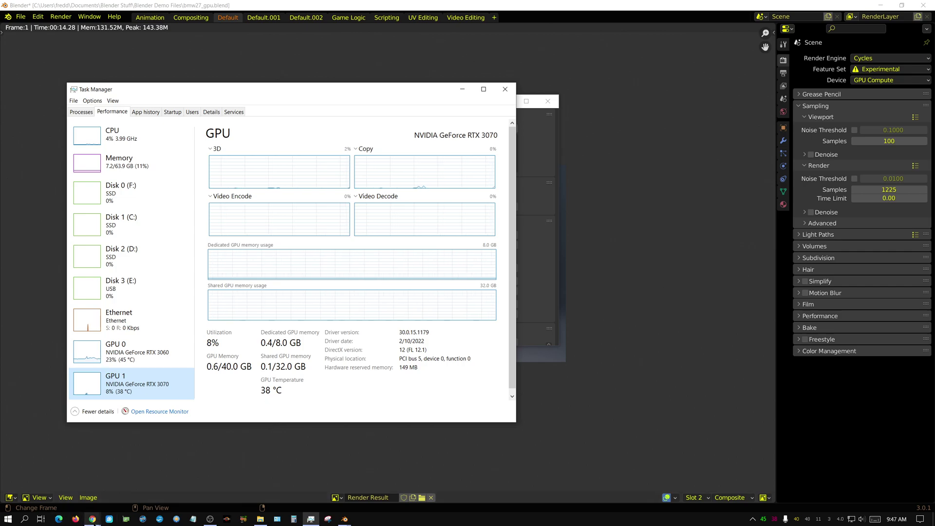
pyautogui.moveTo(99, 524)
pyautogui.click(162, 487)
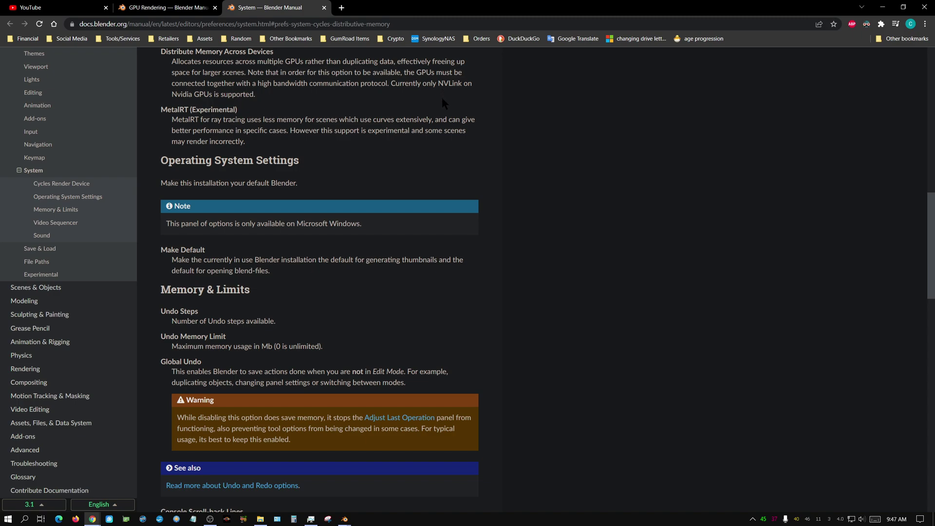
# Scroll through the manual's System page section on devices and memory.
pyautogui.scroll(1, 257, 87)
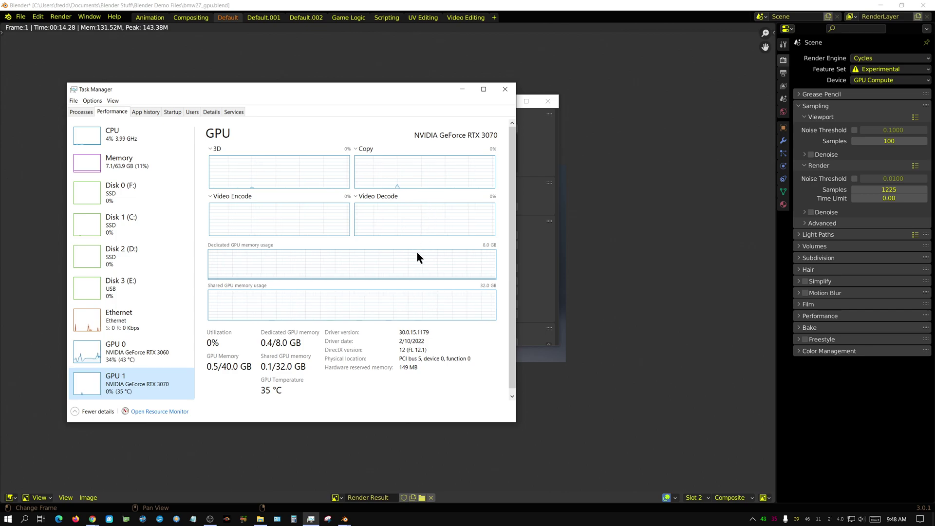
# Switch Cycles render devices to OptiX with only the RTX 3060 enabled, RTX 3070 off, then hide Preferences.
pyautogui.click(461, 90)
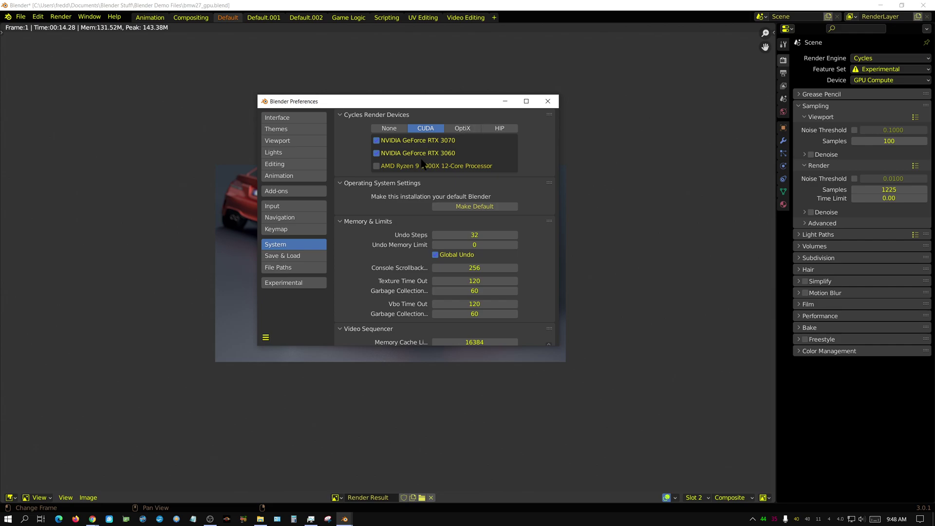
pyautogui.click(465, 130)
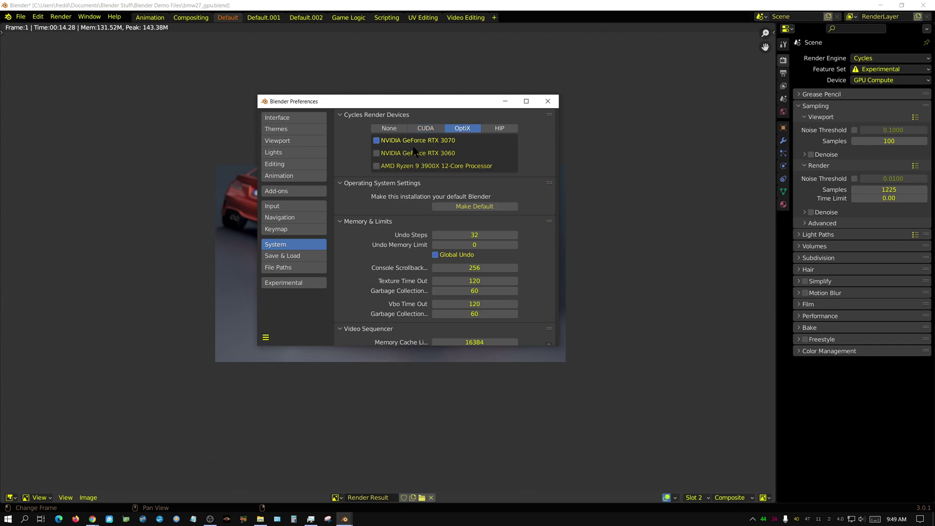
pyautogui.click(376, 153)
pyautogui.moveTo(453, 105); pyautogui.dragTo(582, 178)
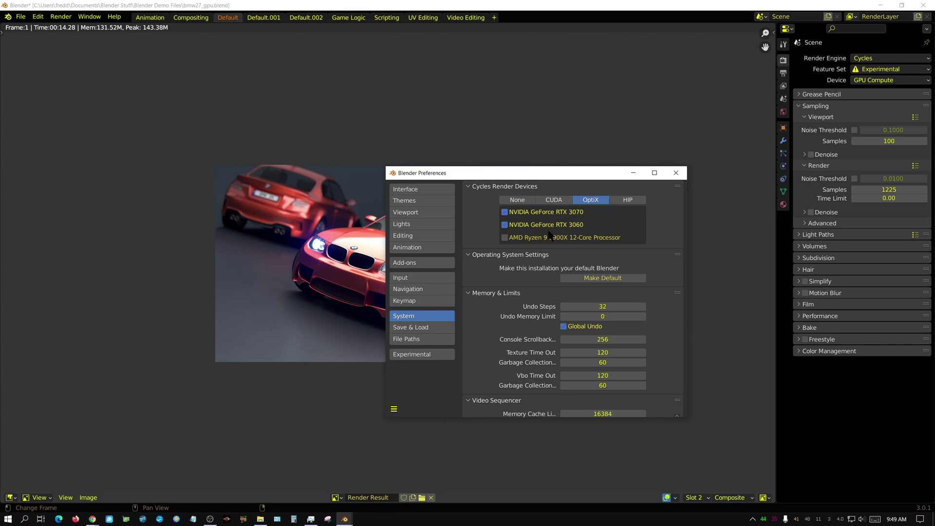
pyautogui.click(505, 212)
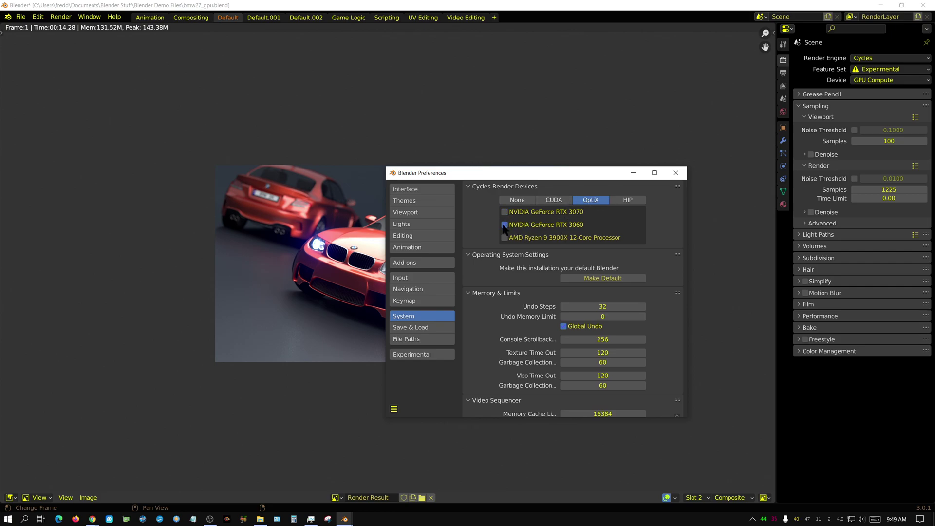
pyautogui.click(634, 173)
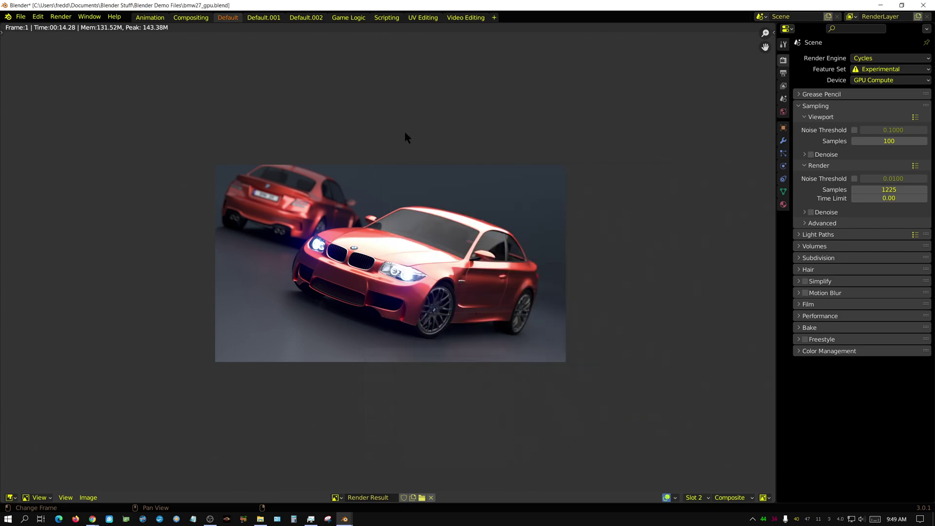
# Run Render > Render Image on the RTX 3060 with OptiX; it completes in 00:16.51.
pyautogui.click(59, 16)
pyautogui.click(73, 27)
# In Preferences, enable the RTX 3070 and disable the RTX 3060 for OptiX rendering.
pyautogui.moveTo(346, 520)
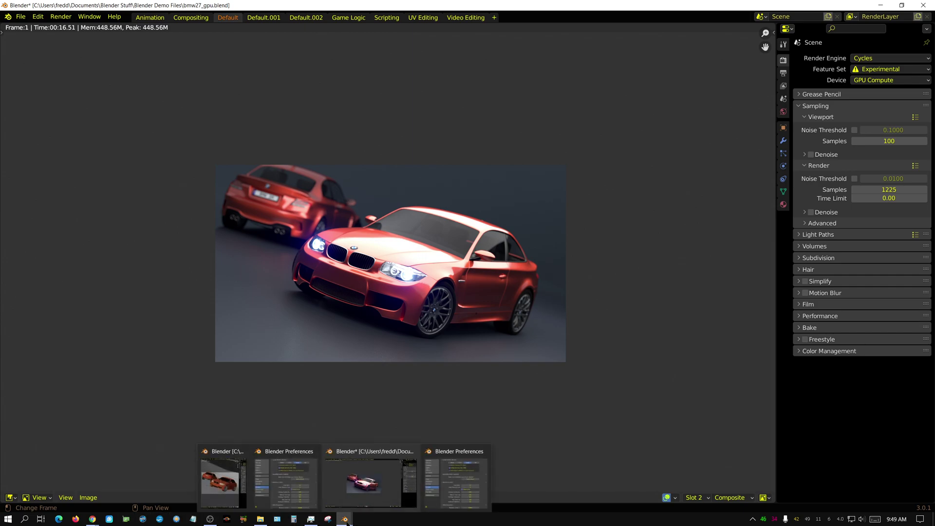
pyautogui.click(464, 485)
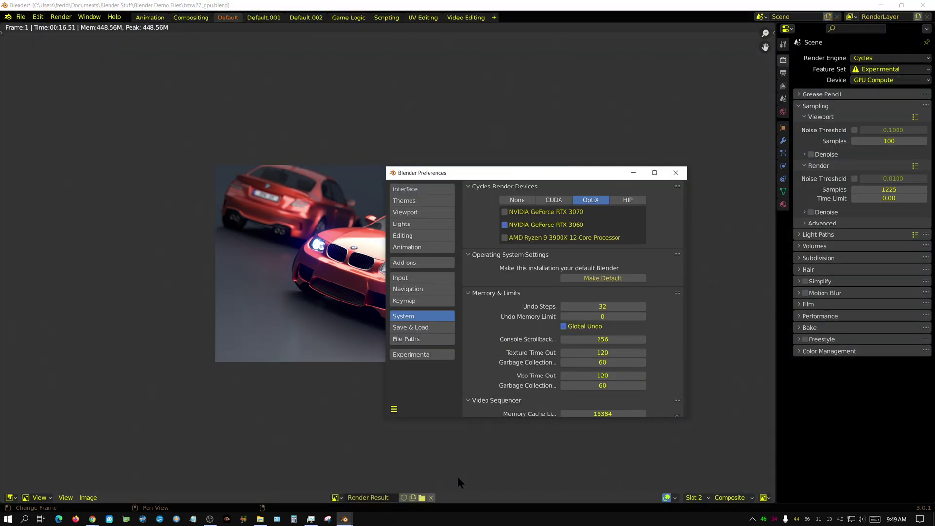
pyautogui.click(505, 212)
pyautogui.click(504, 225)
pyautogui.click(634, 173)
# Render the frame on the RTX 3070 in 00:11.41, then bring Preferences back up.
pyautogui.click(61, 17)
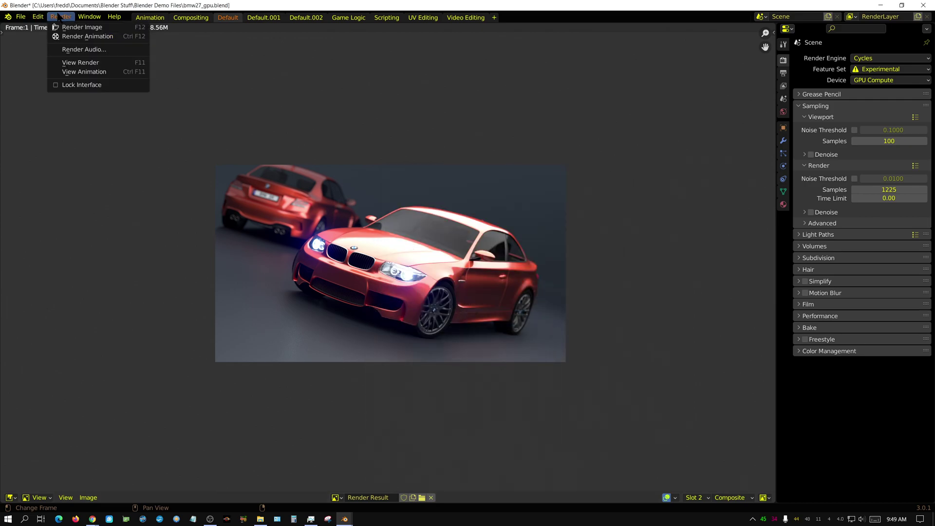
pyautogui.click(78, 27)
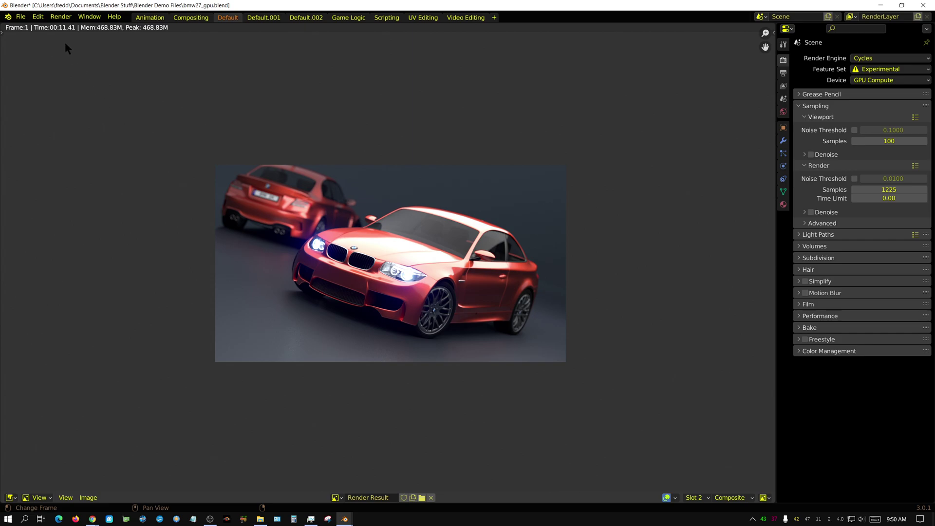
pyautogui.moveTo(345, 517)
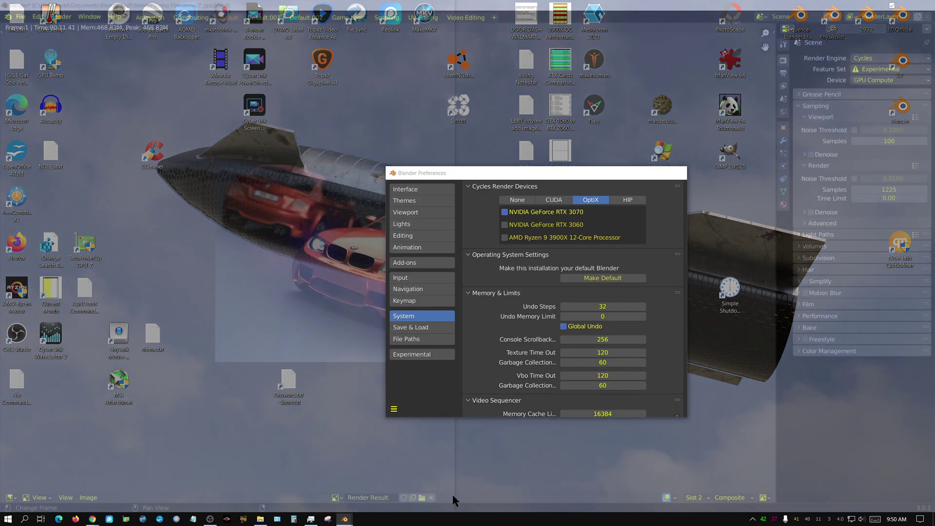
pyautogui.click(452, 495)
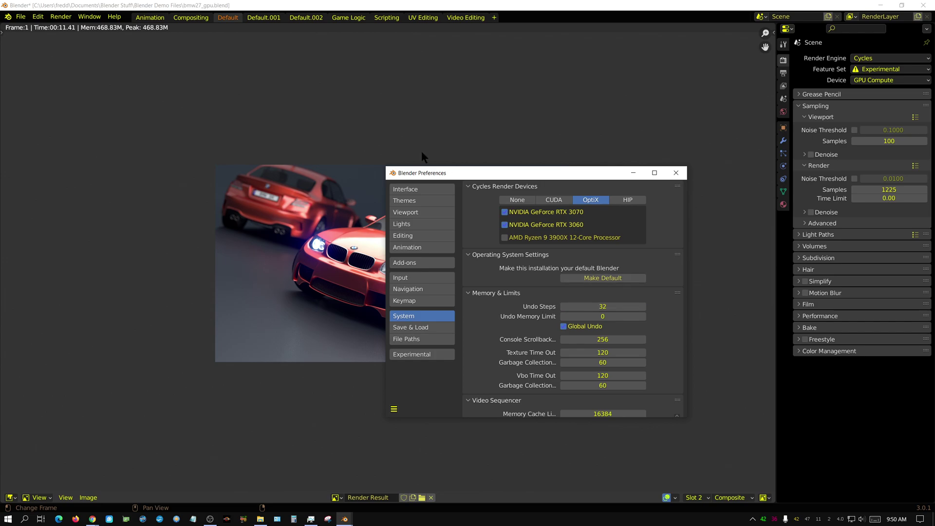
# Render Image with OptiX on both RTX 3070 and RTX 3060; render finishes in 00:08.46.
pyautogui.click(64, 17)
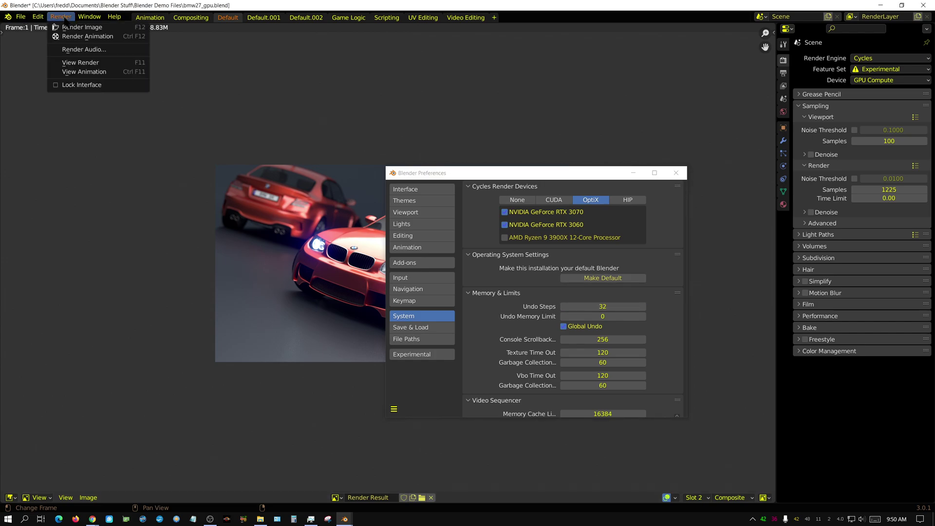
pyautogui.click(73, 27)
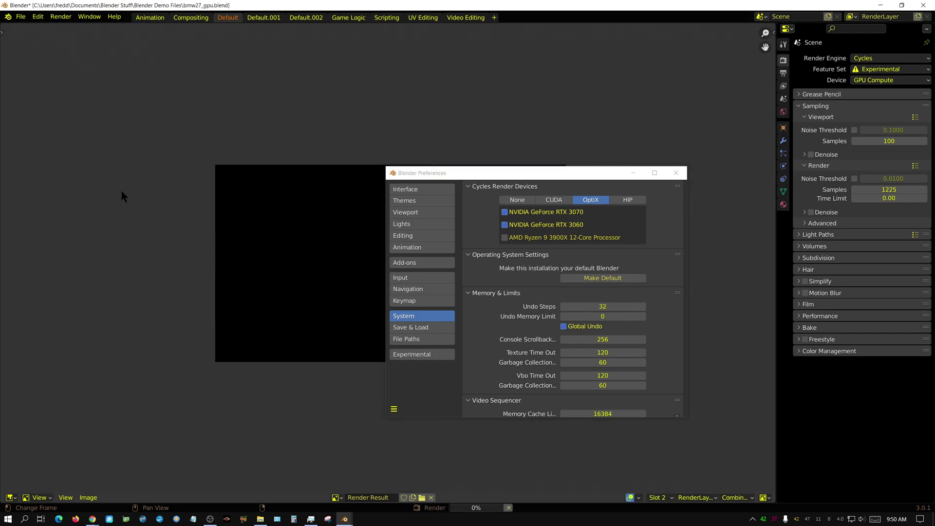
pyautogui.click(633, 173)
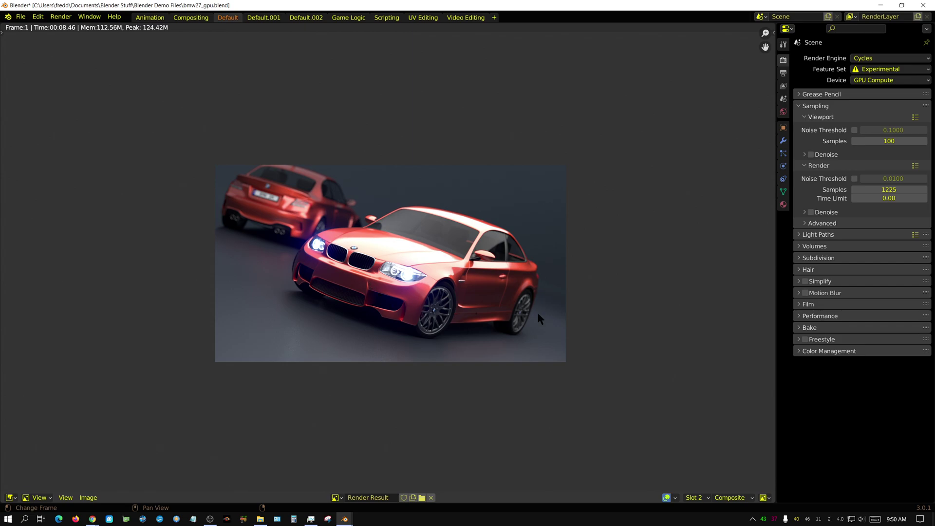
# Restore the window and untick the RTX 3070 in the right instance's Preferences.
pyautogui.click(901, 5)
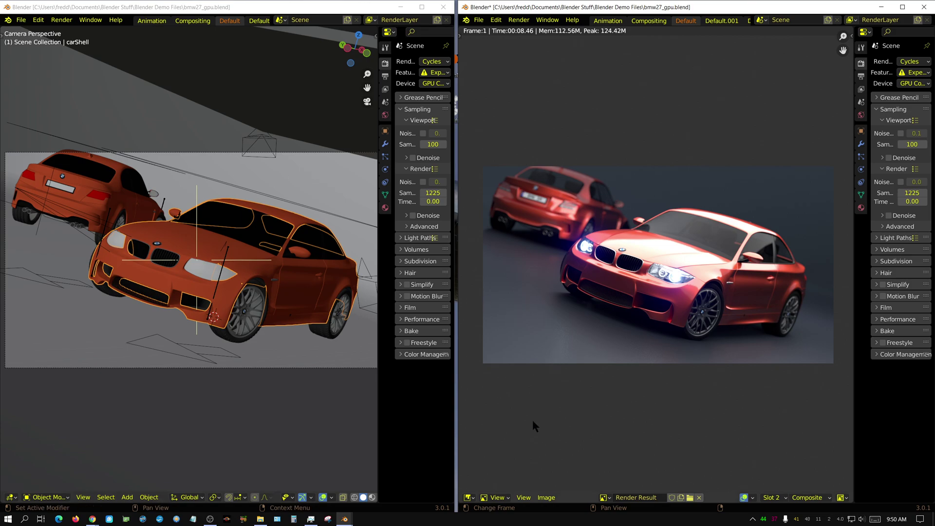
pyautogui.click(497, 21)
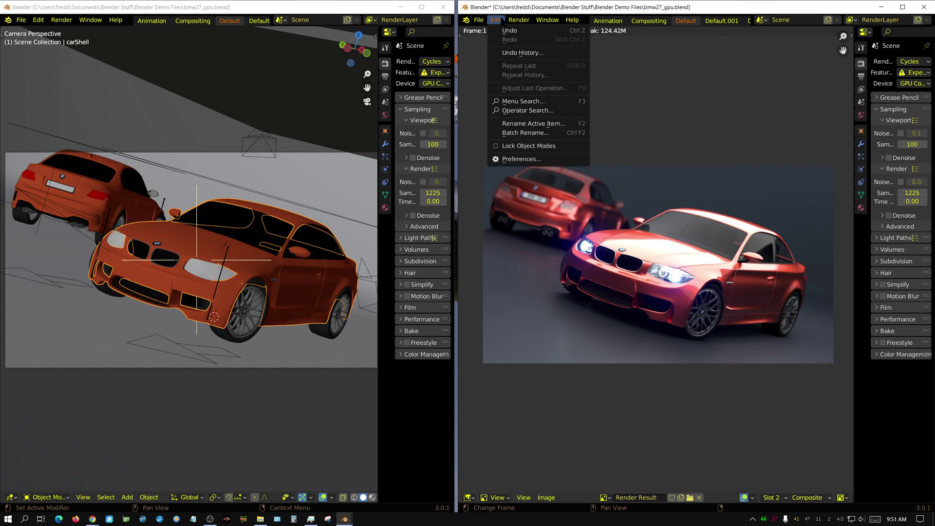
pyautogui.click(535, 160)
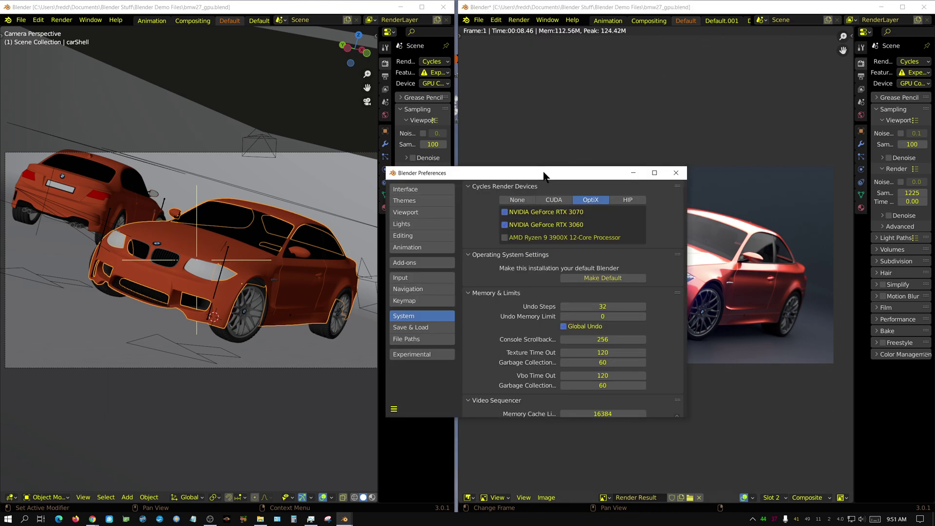
pyautogui.moveTo(543, 174); pyautogui.dragTo(680, 181)
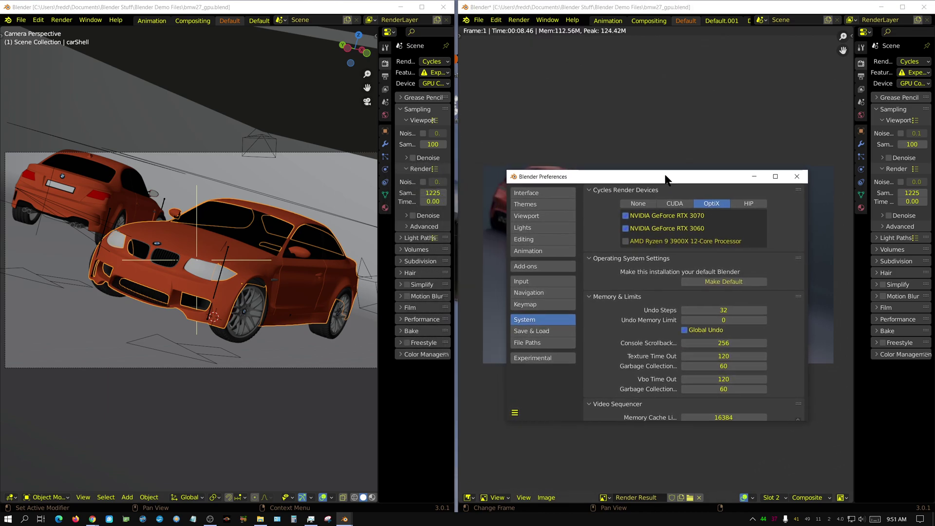
pyautogui.click(626, 215)
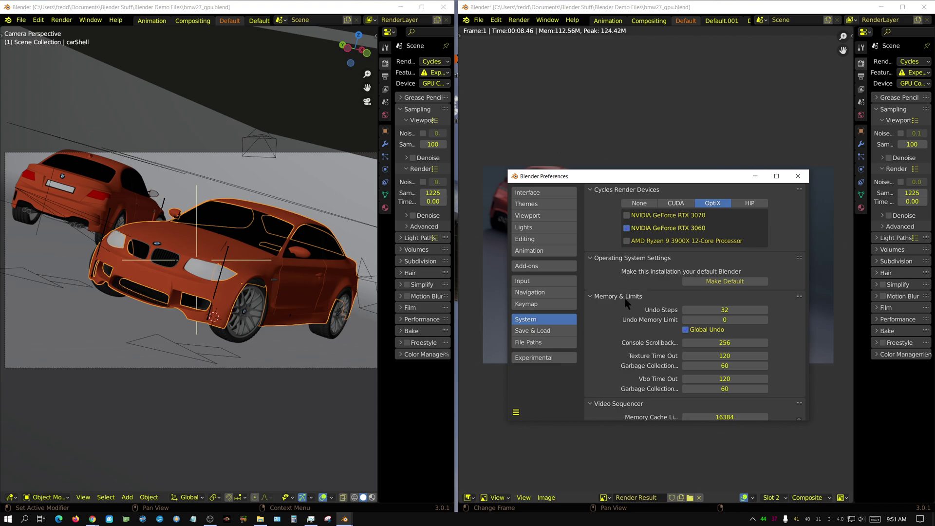
# Set the left instance to the RTX 3070 only, disabling the RTX 3060, then maximize the right instance.
pyautogui.click(38, 19)
pyautogui.click(61, 159)
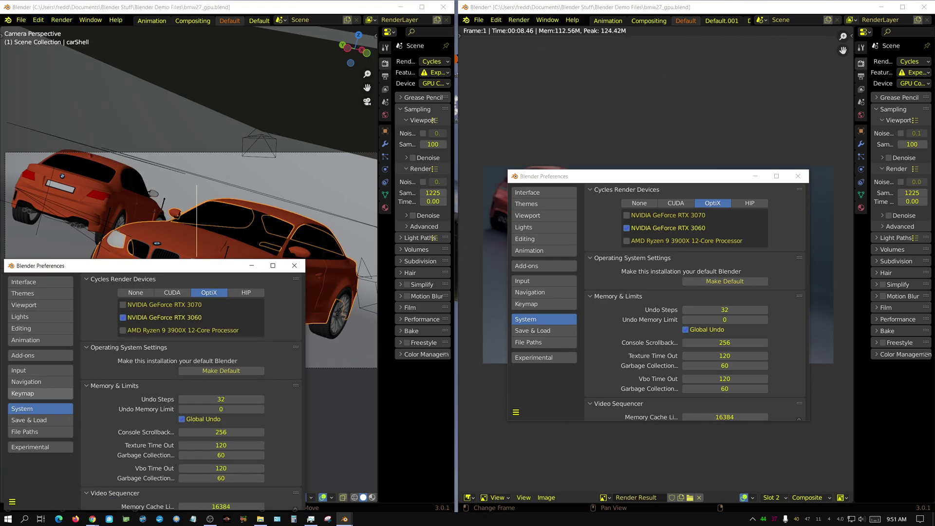
pyautogui.click(123, 305)
pyautogui.click(123, 317)
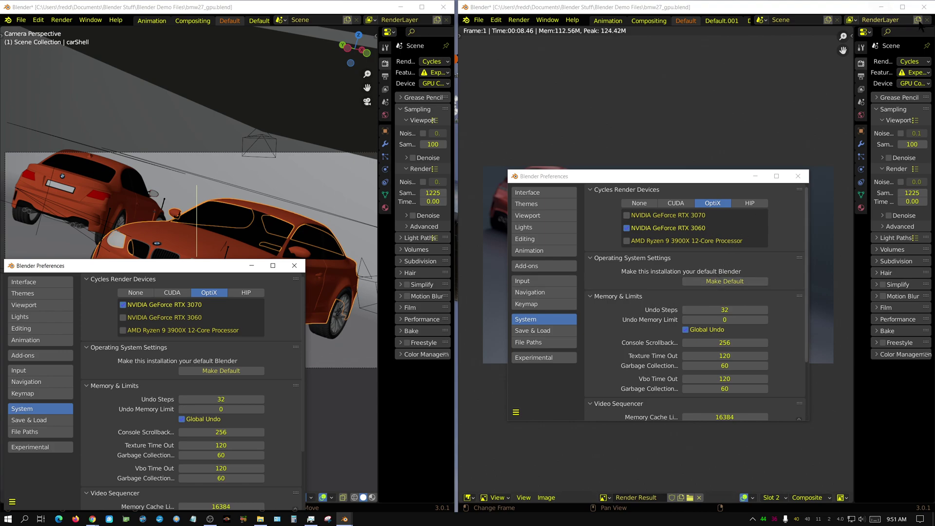
pyautogui.click(902, 7)
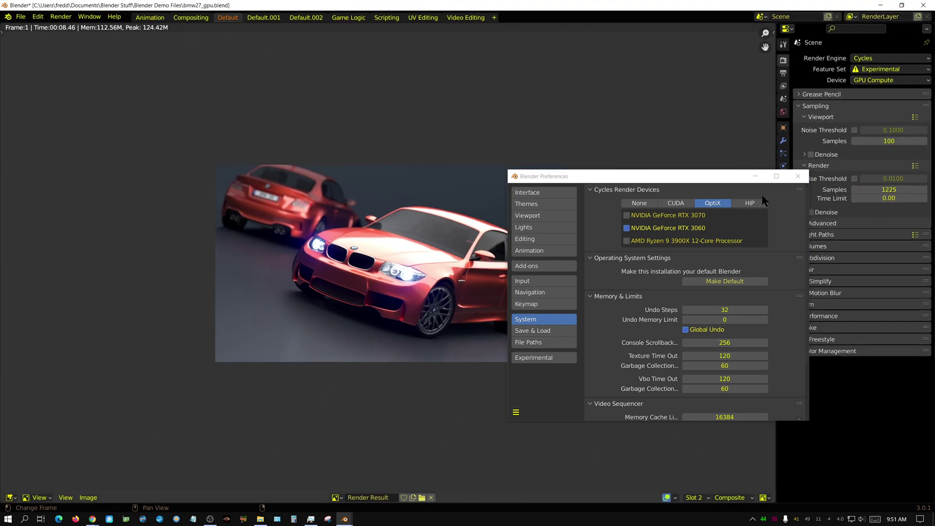
pyautogui.click(756, 178)
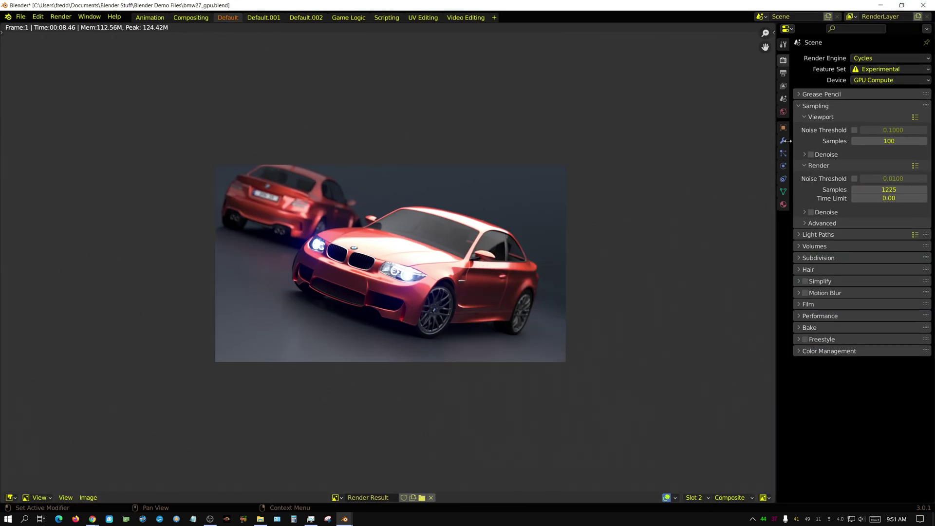
# In Output properties, uncheck Overwrite and check Placeholders, then restore the window to show both instances.
pyautogui.click(783, 73)
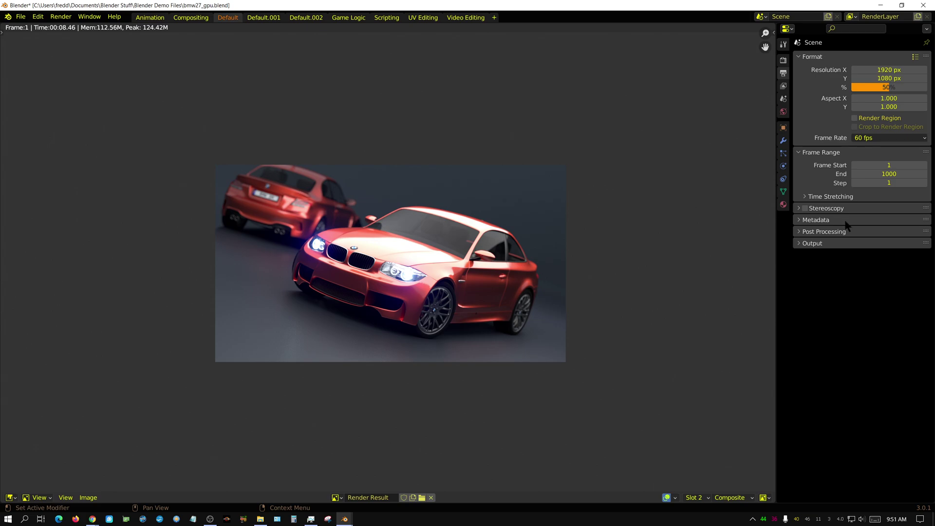
pyautogui.click(801, 246)
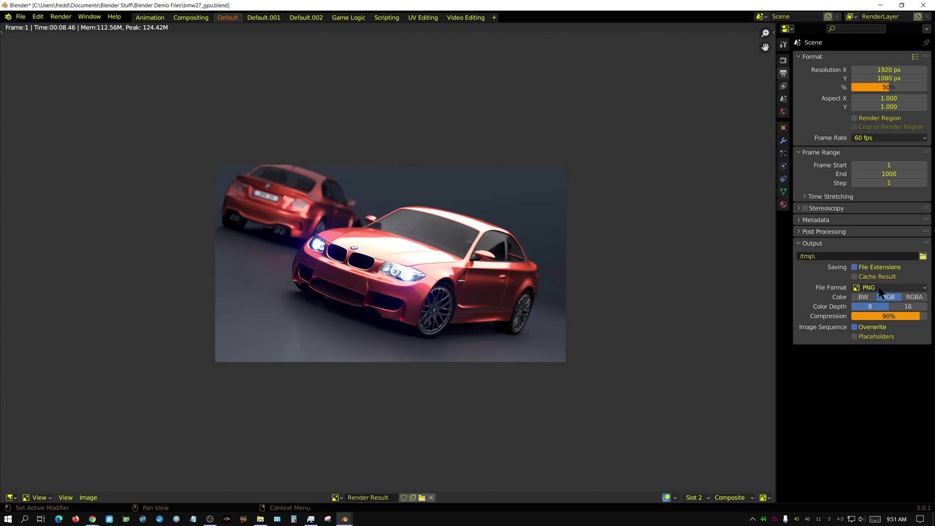
pyautogui.click(855, 327)
pyautogui.click(855, 337)
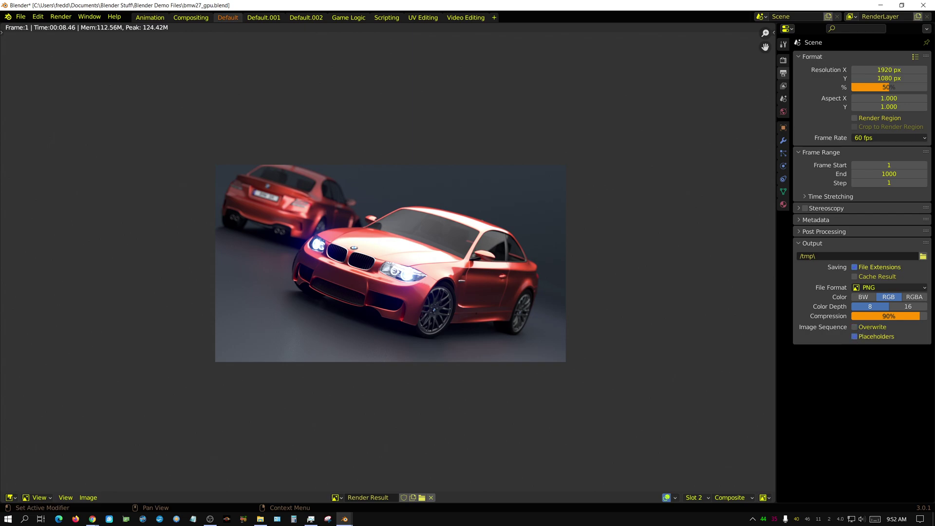
pyautogui.click(902, 4)
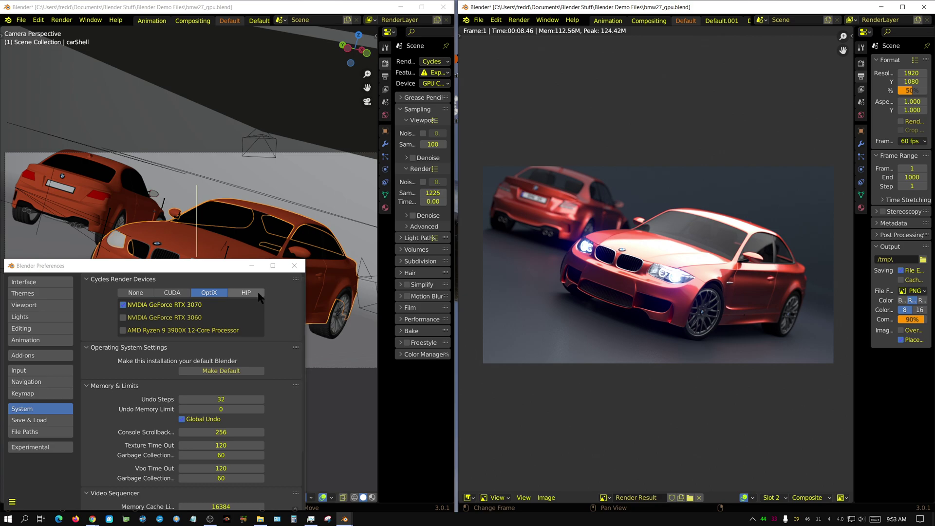
# Drag the left instance's Preferences window to the middle of the screen.
pyautogui.moveTo(176, 266); pyautogui.dragTo(584, 135)
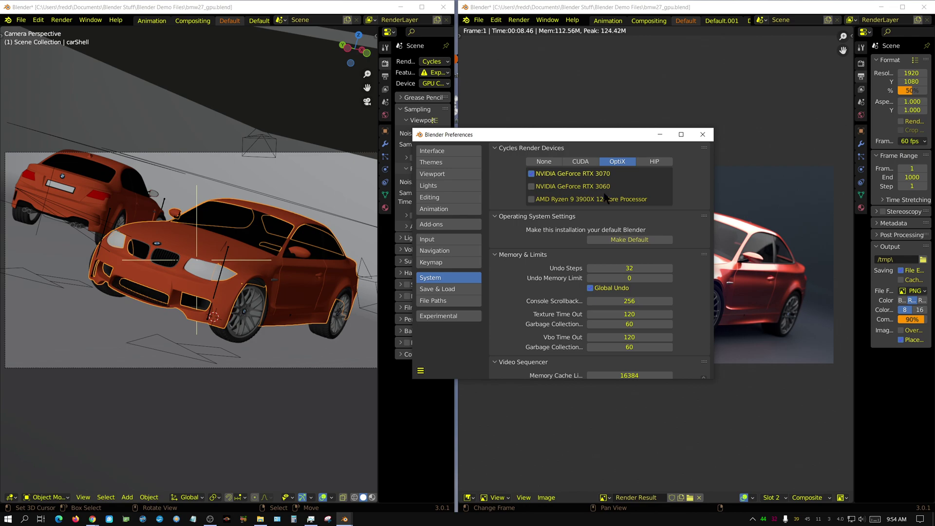
# Set render devices to CUDA with only the GeForce RTX 3060 enabled and save as default preferences.
pyautogui.click(582, 162)
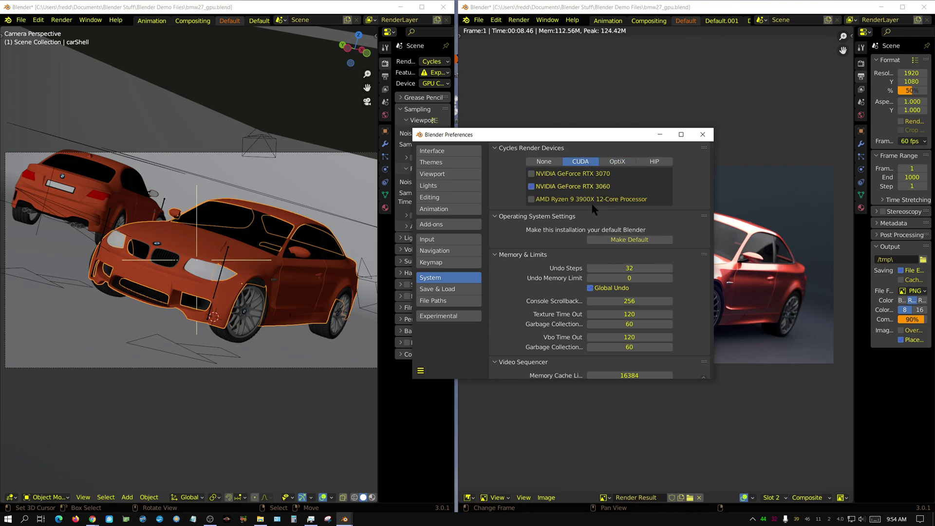
pyautogui.click(625, 162)
pyautogui.click(590, 164)
pyautogui.click(623, 238)
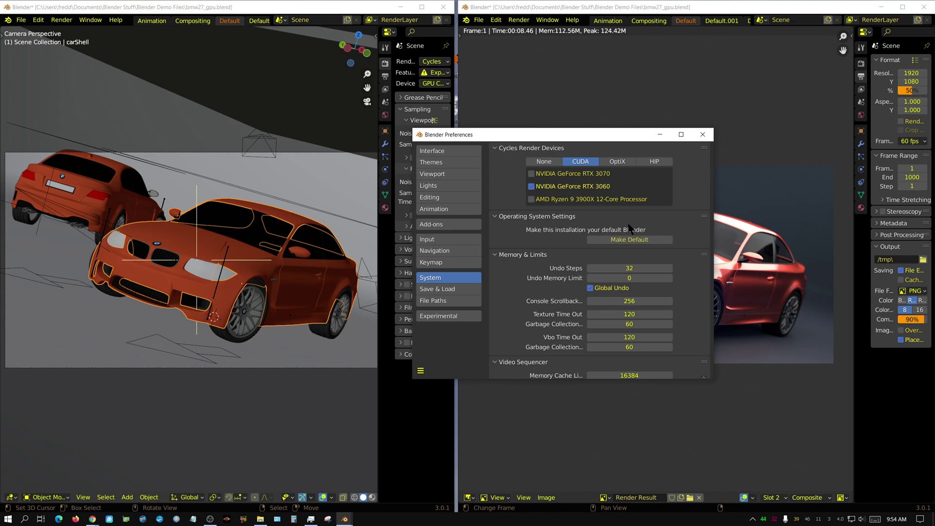